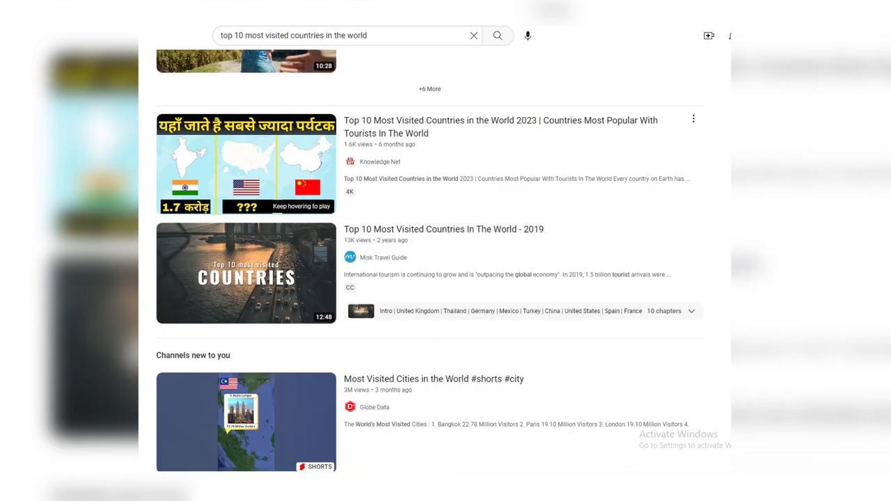
Step: Scroll through ChatGPT's numbered list of seven API ideas, from weather data to music data
scroll(430, 278, "down", 8)
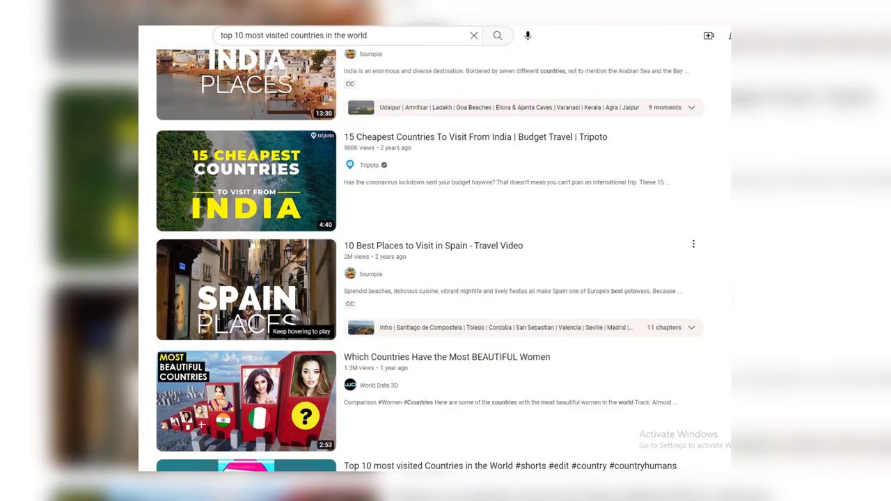
scroll(429, 278, "down", 8)
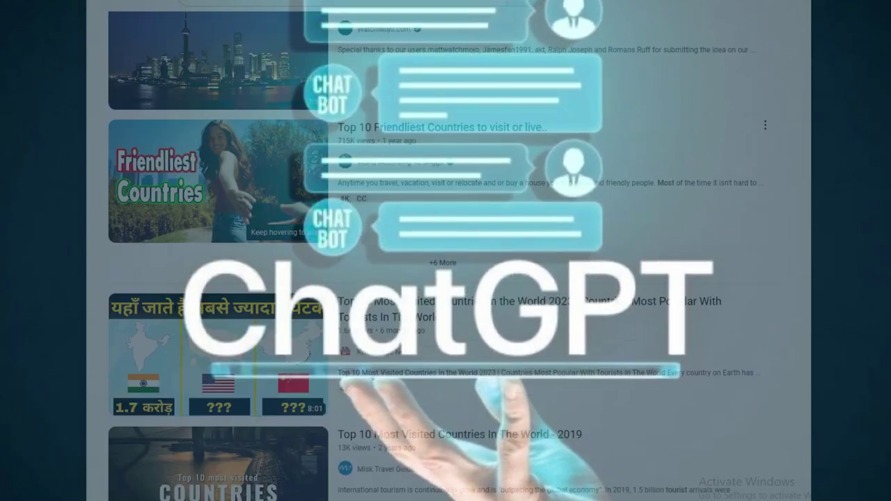
scroll(430, 278, "down", 10)
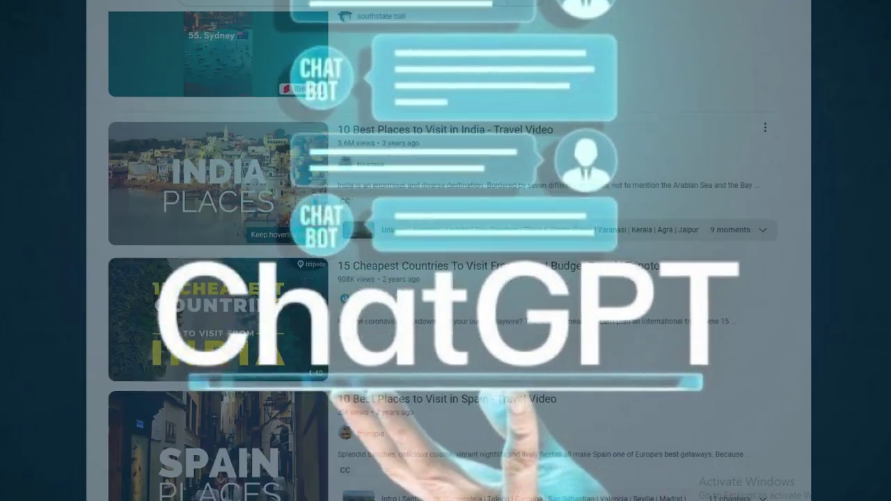
scroll(430, 278, "down", 10)
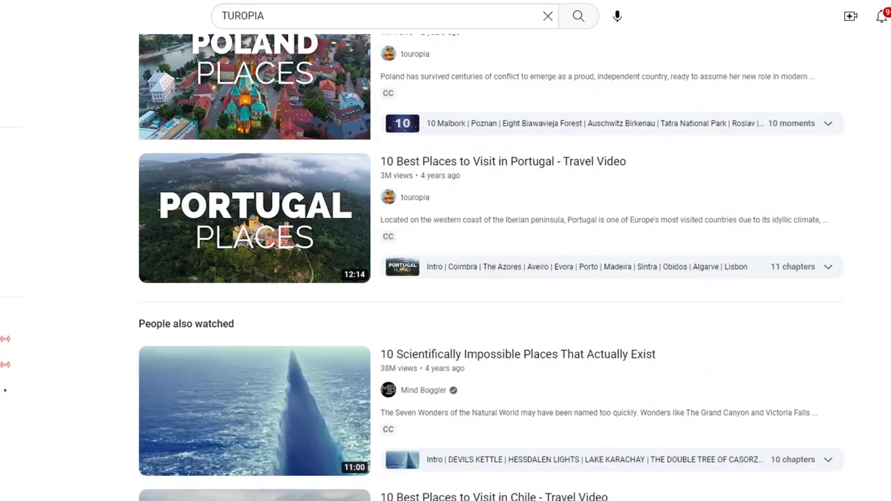
scroll(278, 376, "down", 10)
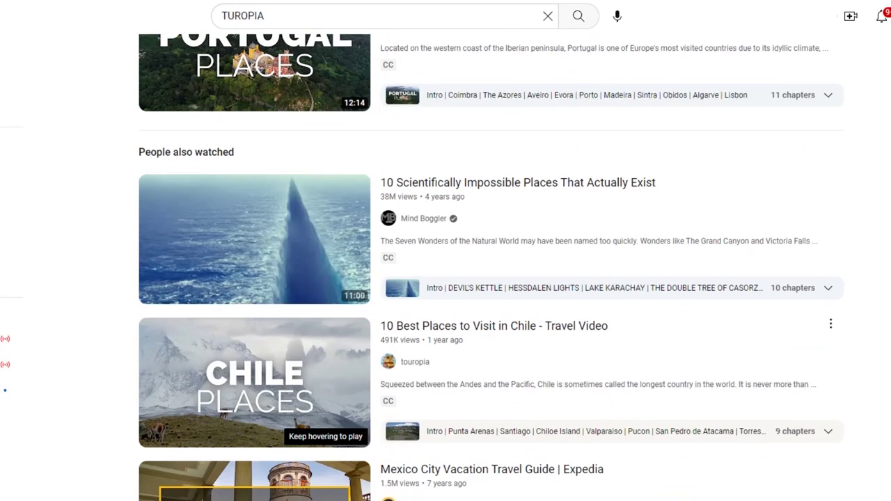
scroll(278, 334, "down", 3)
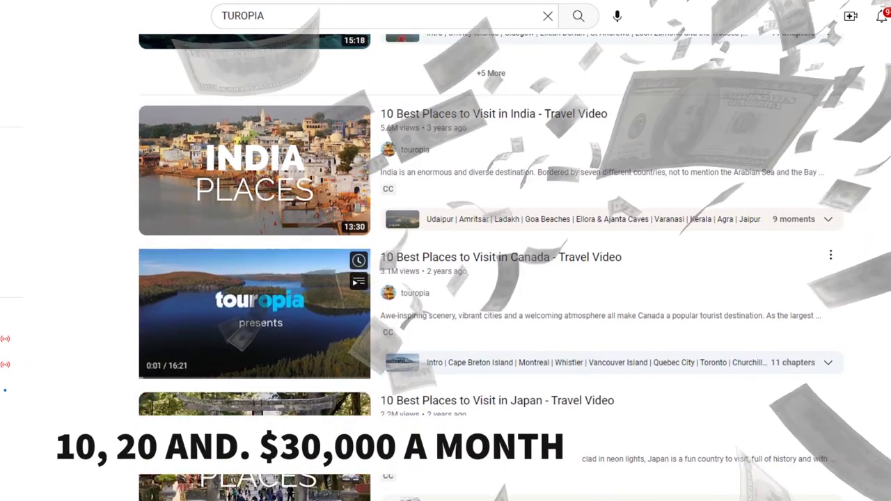
scroll(279, 313, "down", 3)
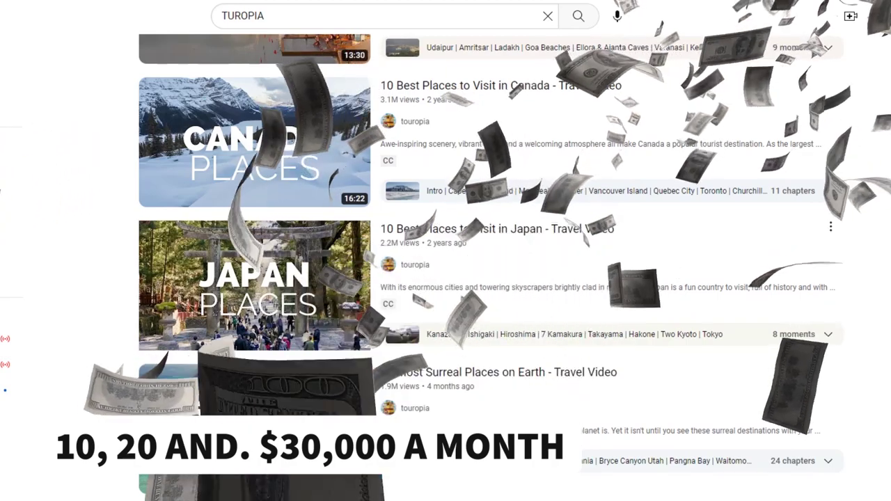
scroll(279, 313, "down", 3)
scroll(278, 314, "down", 3)
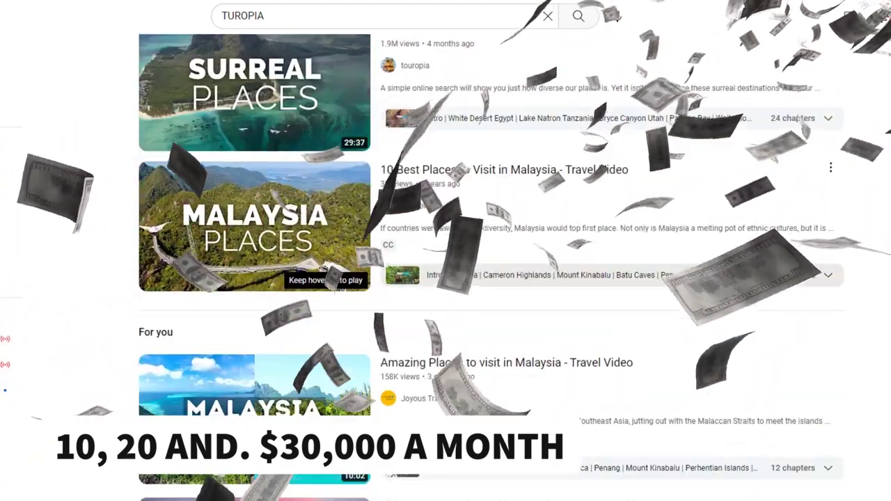
scroll(278, 314, "down", 3)
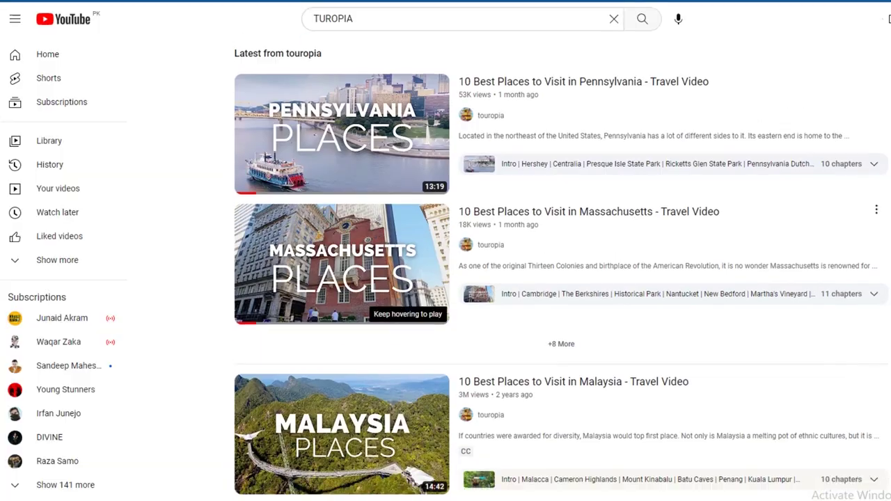
scroll(557, 278, "down", 10)
scroll(341, 209, "down", 7)
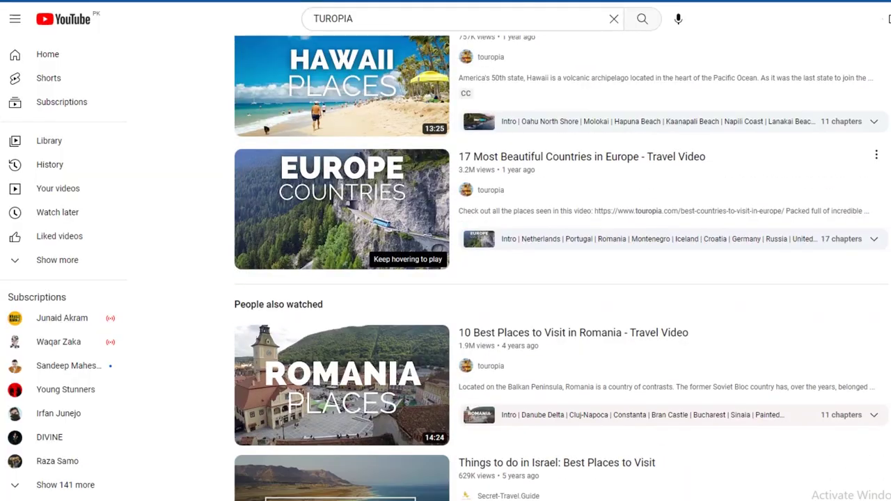
scroll(341, 209, "down", 3)
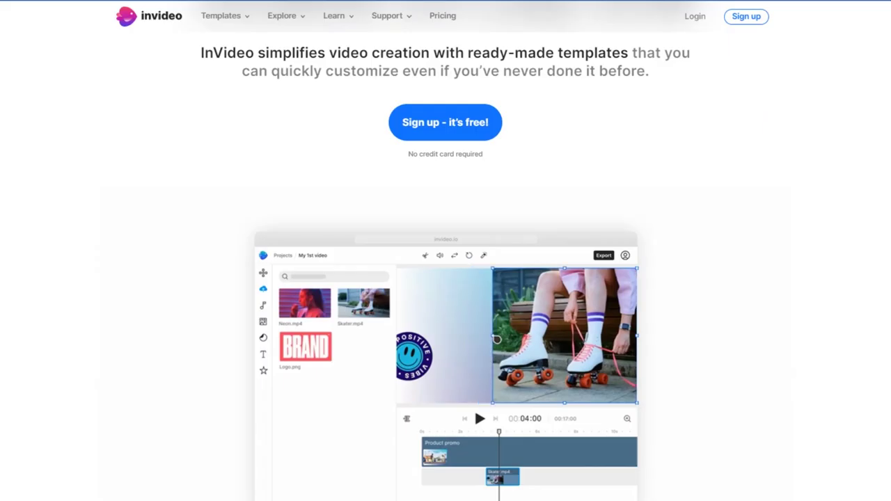
Step: Scroll down the InVideo homepage to browse its sections, then back up slightly
scroll(445, 250, "down", 3)
scroll(446, 251, "down", 8)
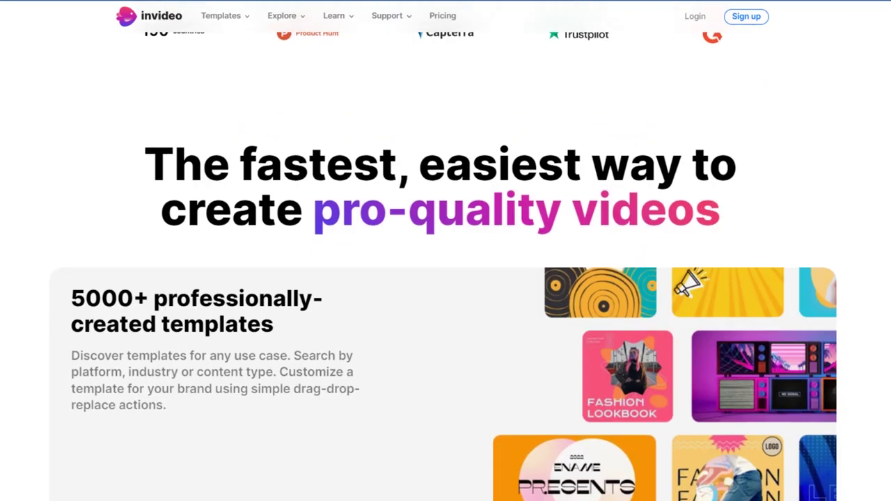
scroll(446, 250, "down", 8)
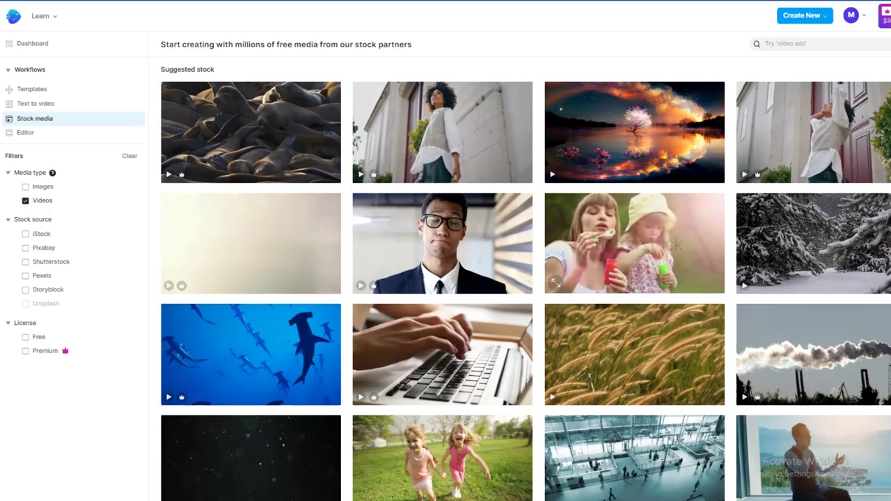
scroll(525, 278, "down", 6)
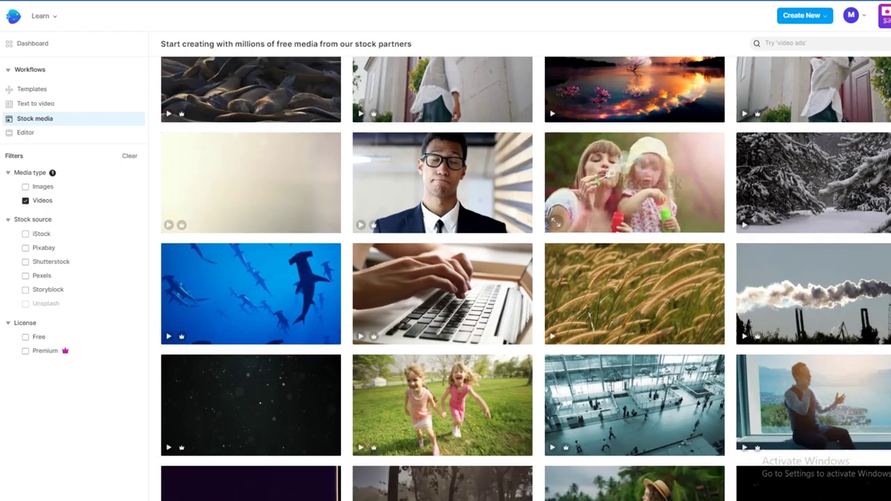
scroll(526, 278, "down", 5)
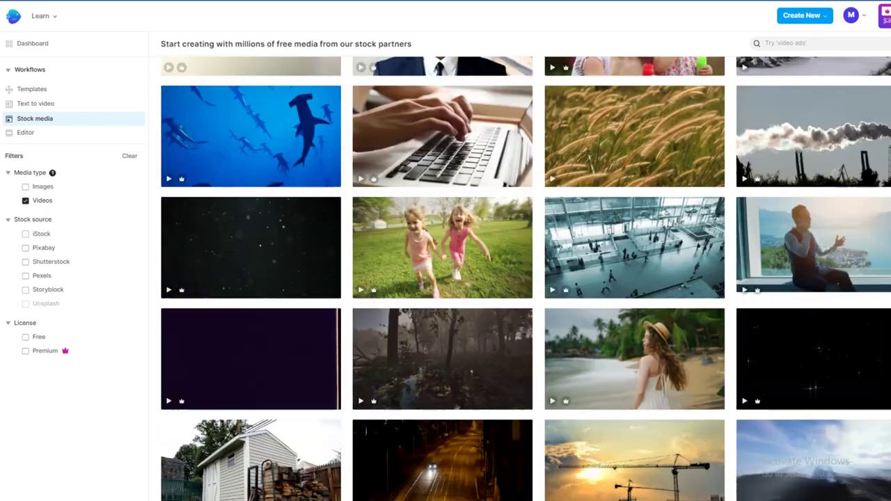
scroll(525, 278, "up", 3)
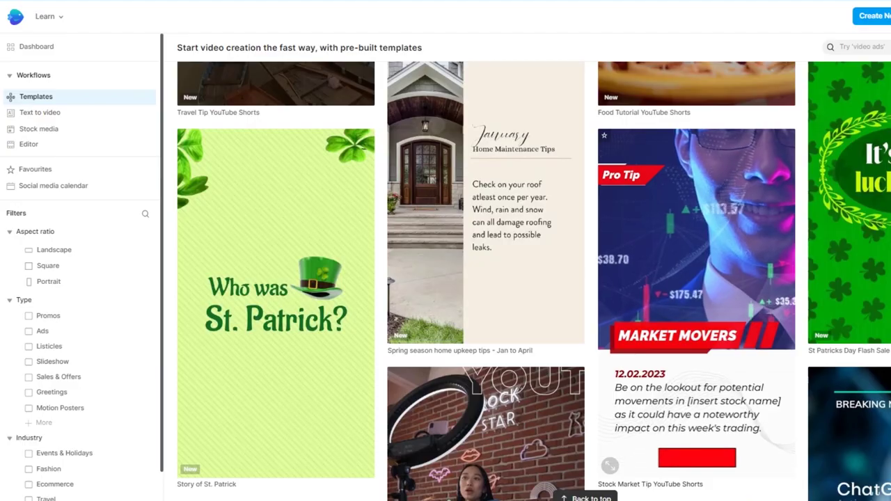
scroll(534, 281, "down", 2)
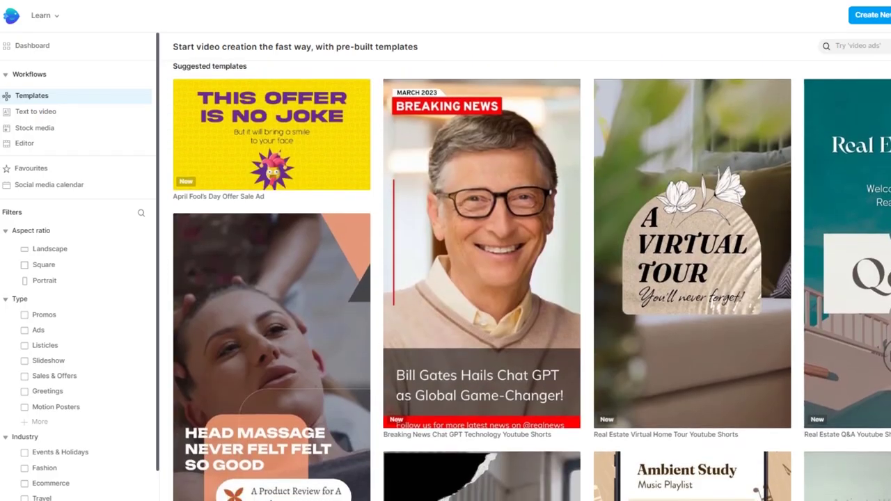
scroll(532, 281, "down", 5)
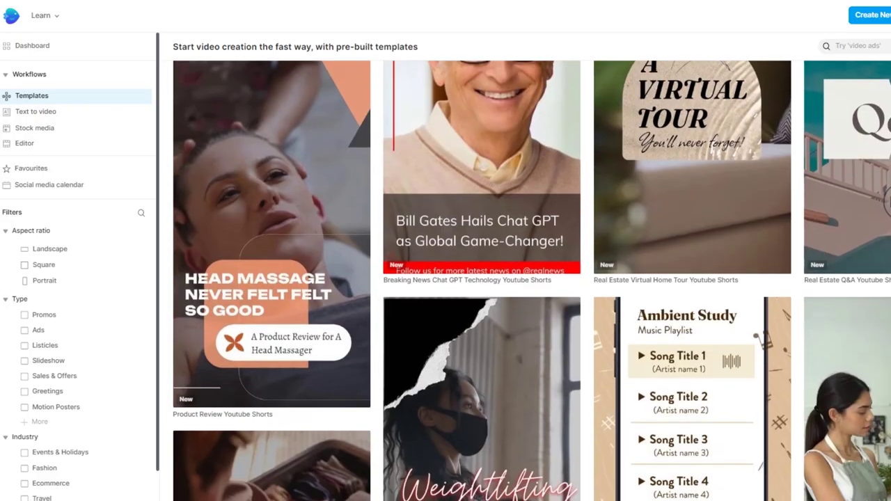
scroll(532, 281, "down", 7)
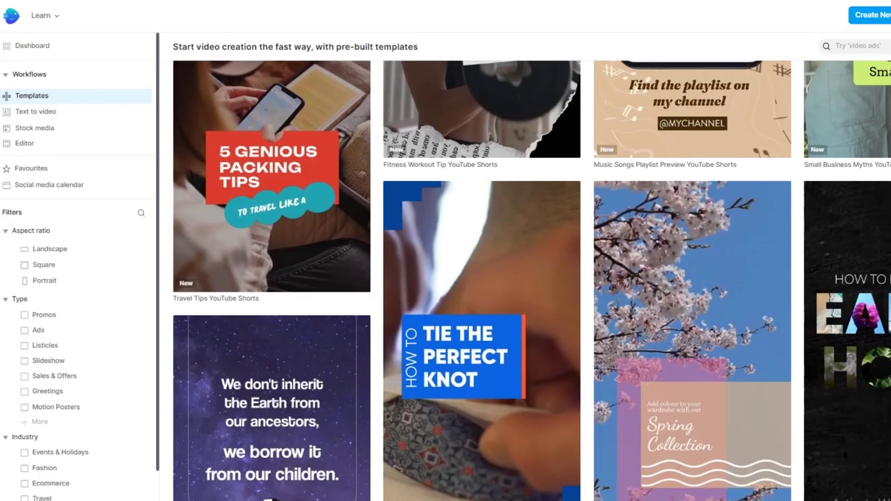
scroll(532, 280, "down", 5)
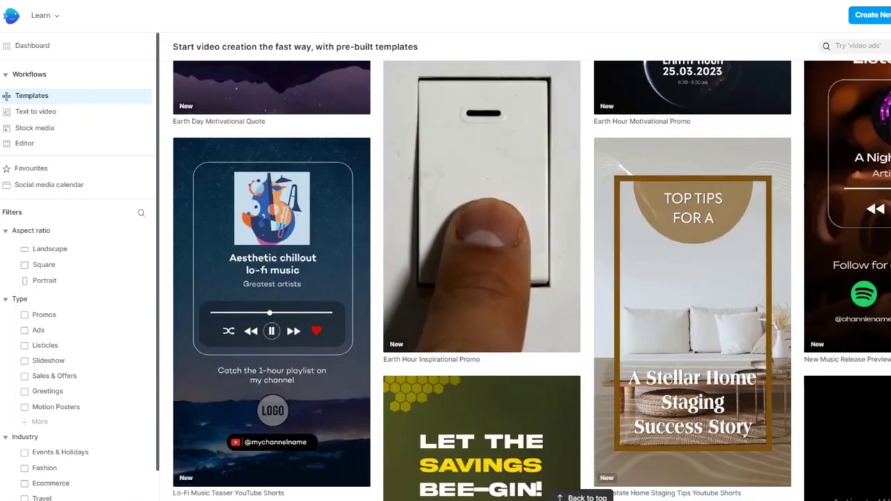
scroll(532, 280, "down", 10)
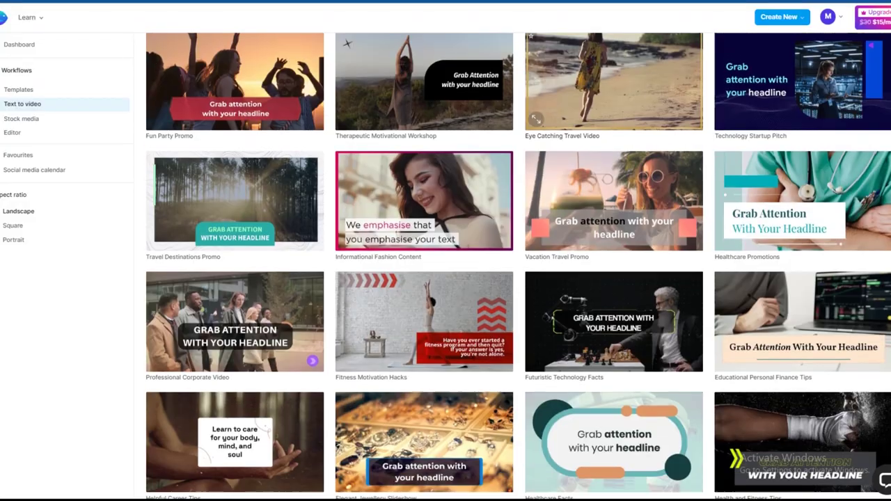
Step: Scroll down and back up to review the generated dog-facts storyboard
scroll(516, 278, "down", 3)
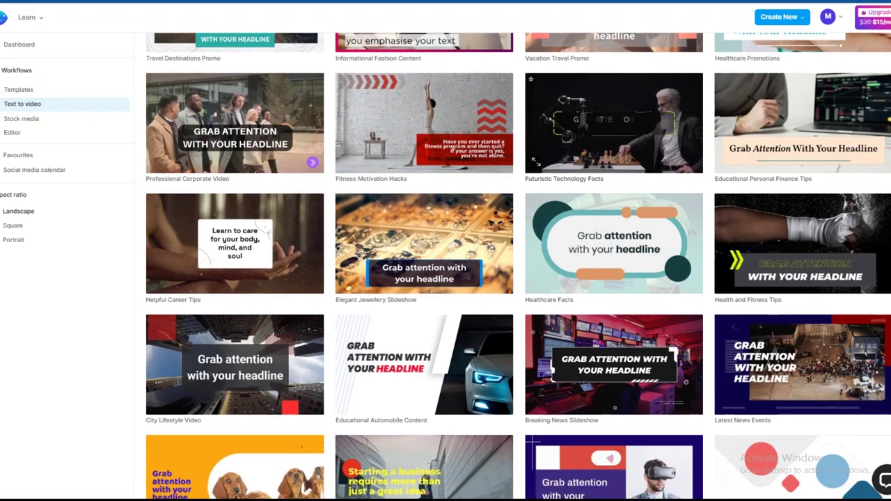
scroll(613, 153, "up", 2)
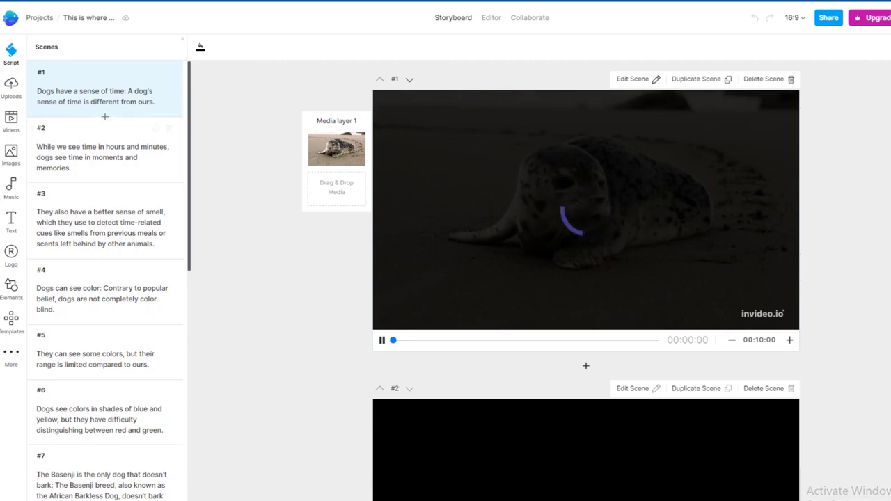
Step: Scroll the Storyboard past the Basenji scene #3 down to scene #4
scroll(104, 240, "down", 5)
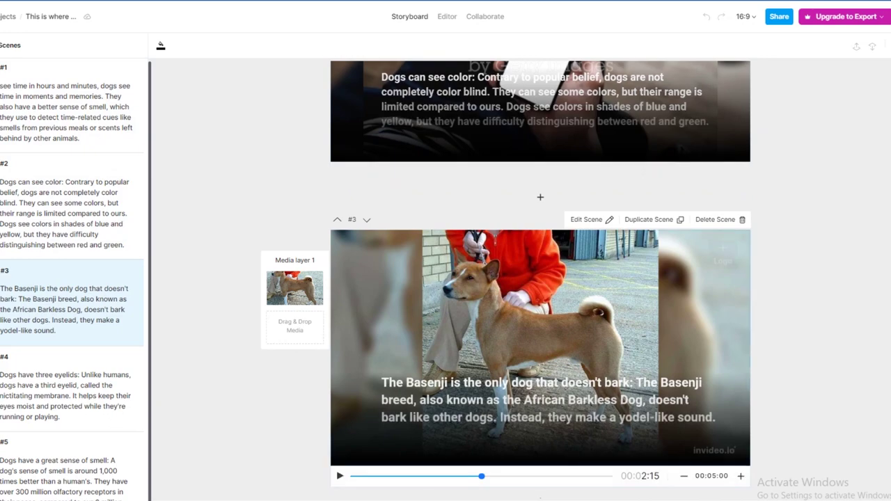
scroll(540, 279, "down", 2)
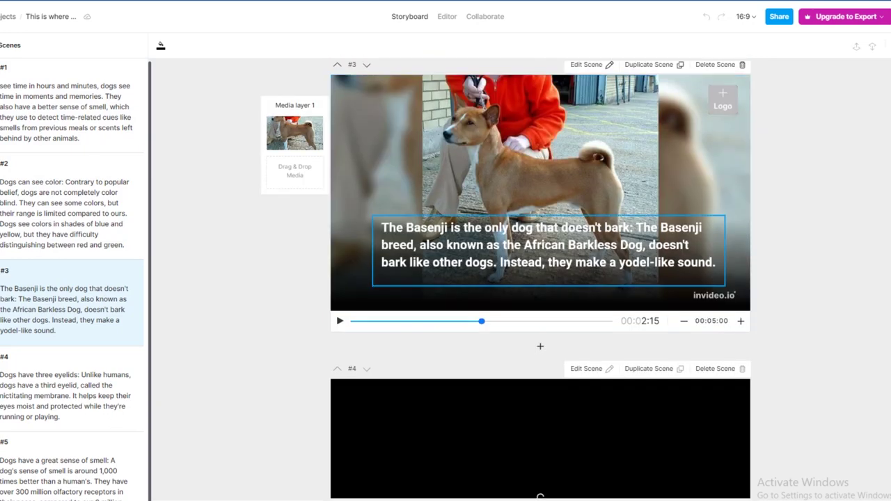
scroll(540, 279, "down", 2)
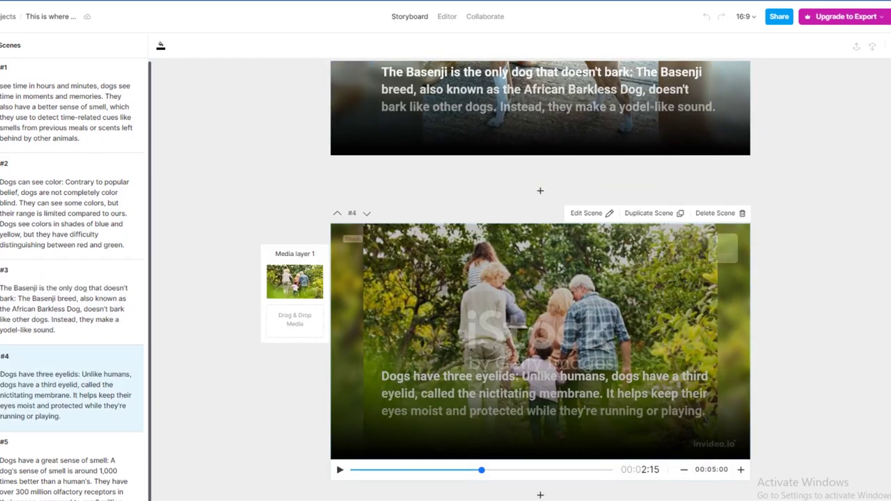
scroll(541, 279, "down", 2)
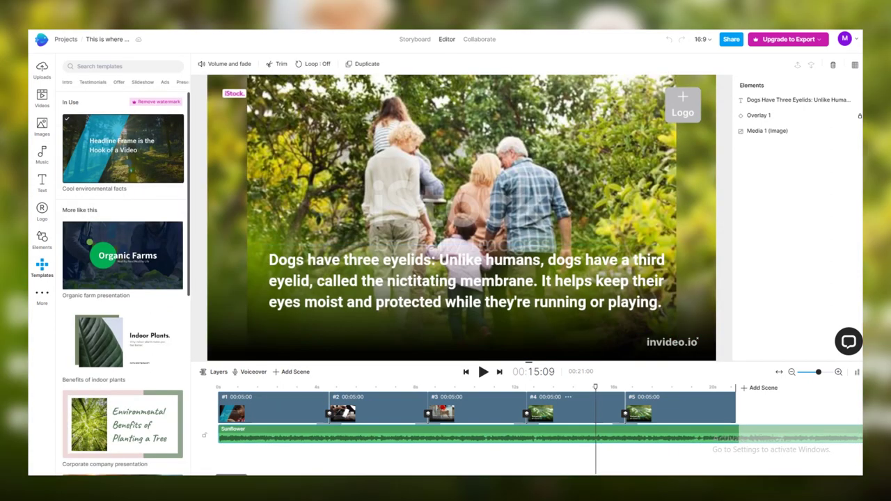
Step: Delete the Sunflower music track and open the track's volume and fade settings
key("Delete")
key("ctrl+z")
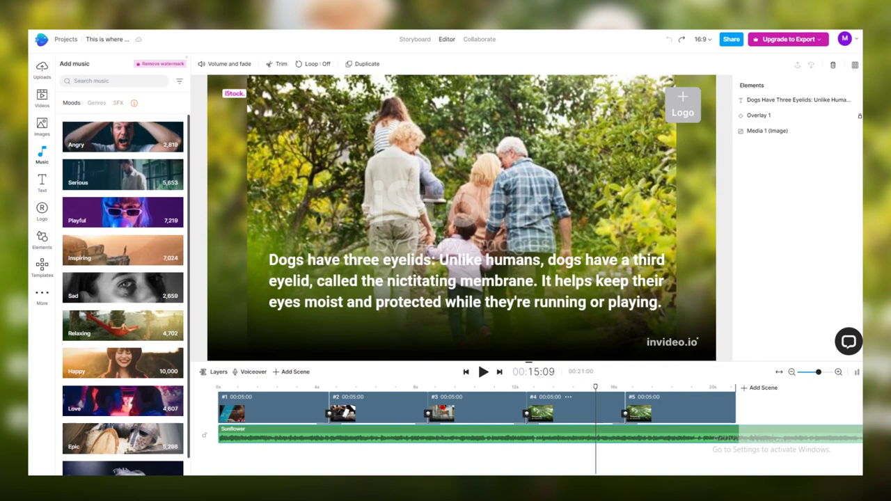
scroll(122, 295, "down", 1)
scroll(123, 295, "up", 1)
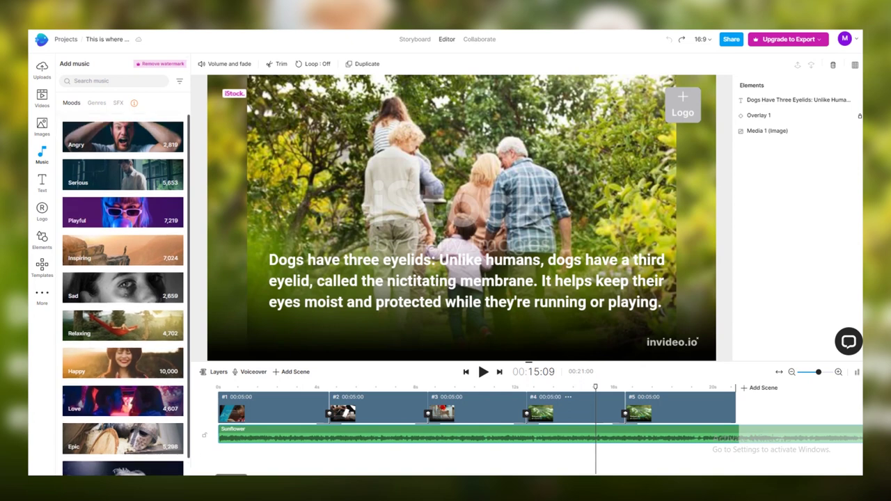
key("Delete")
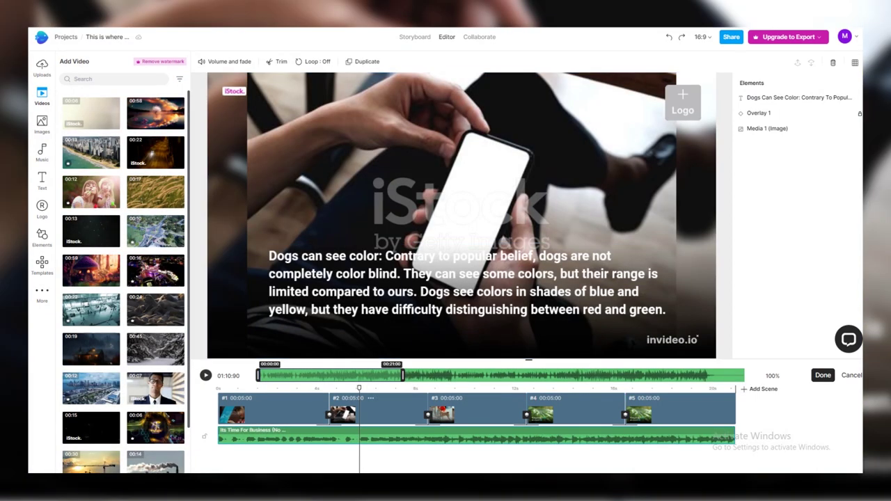
left_click(224, 61)
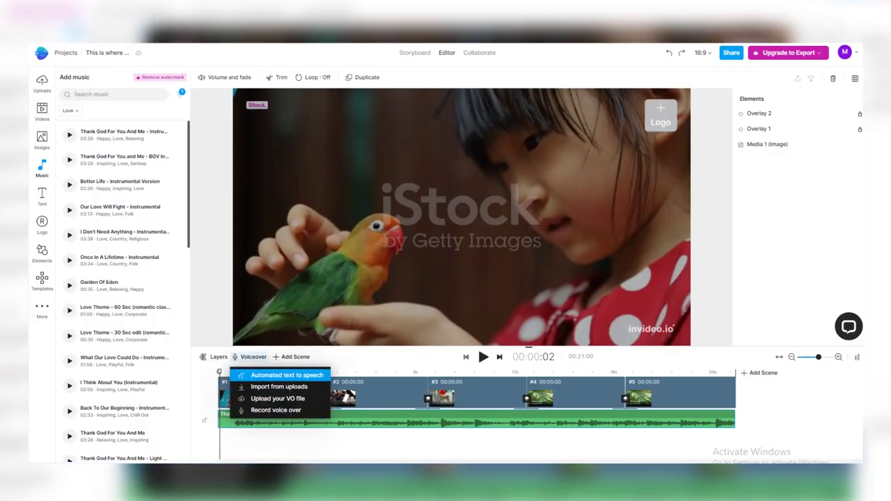
Step: Add an automated text-to-speech voiceover, preview it, and try Matthew and Kimberly before choosing Kendra
left_click(286, 375)
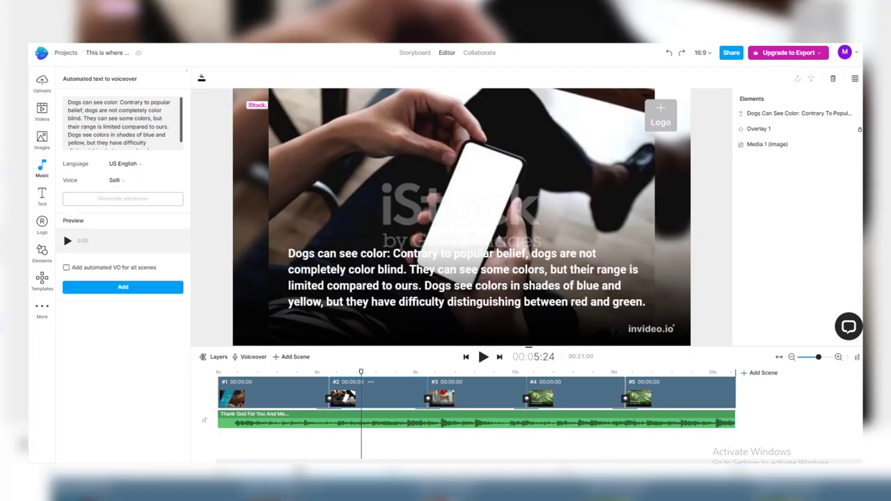
left_click(67, 240)
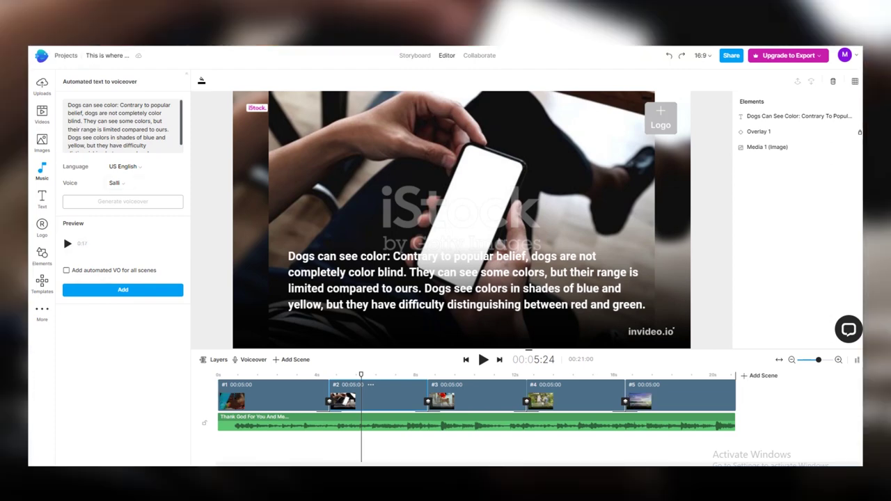
left_click(143, 182)
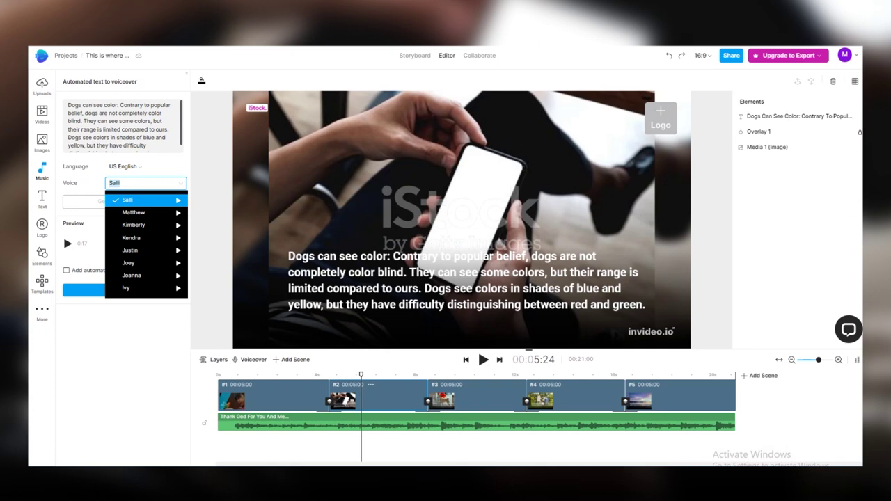
left_click(133, 213)
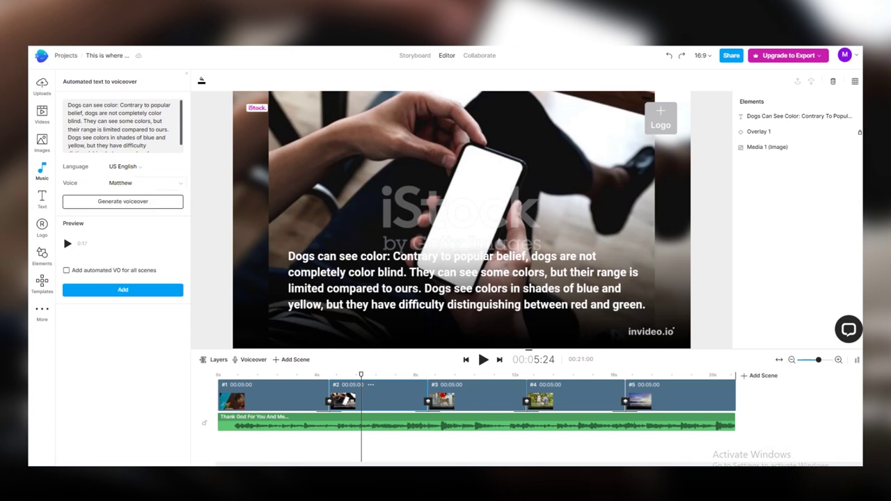
left_click(143, 182)
left_click(133, 225)
left_click(143, 182)
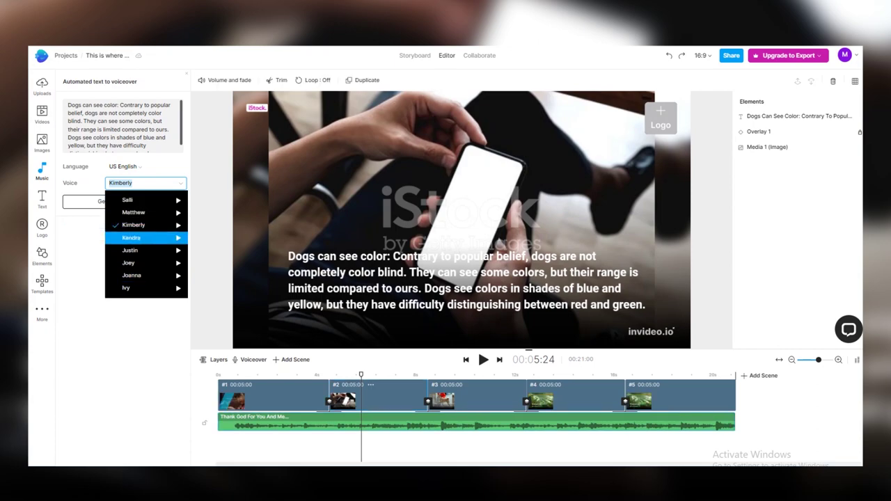
left_click(131, 238)
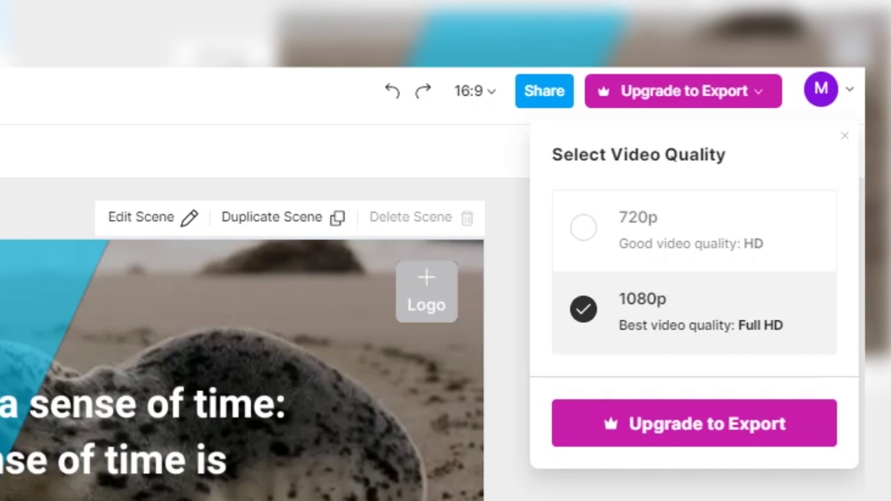
Step: Highlight the 1080p Full HD description among the export quality options
left_click_drag(627, 325, 754, 325)
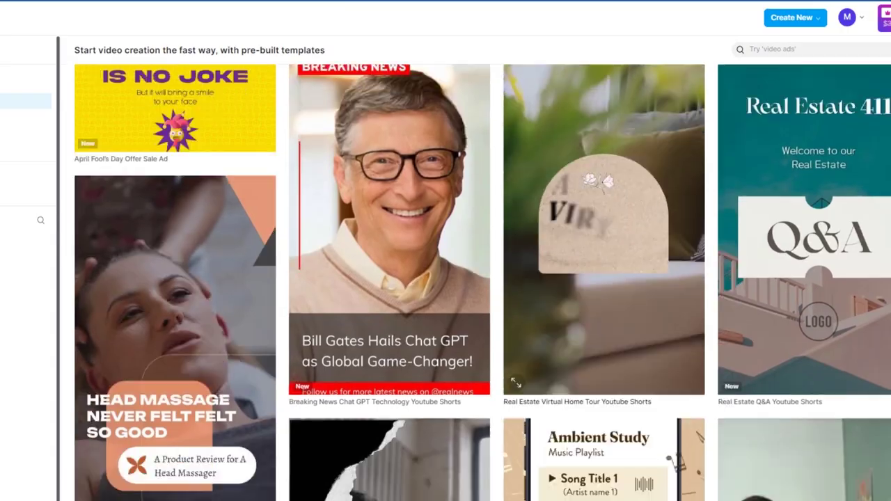
Step: Scroll down through the home page's pre-built template gallery
scroll(483, 282, "down", 8)
scroll(482, 283, "down", 7)
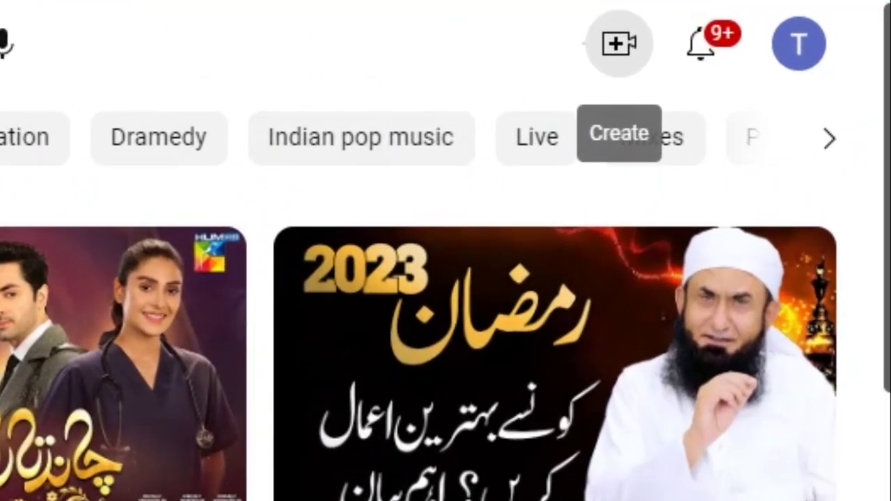
Step: Start a new YouTube upload titled '10 FUN FACTS ABOUT DOGS YOU PROBABLY DIDN'T KNOW'
left_click(619, 44)
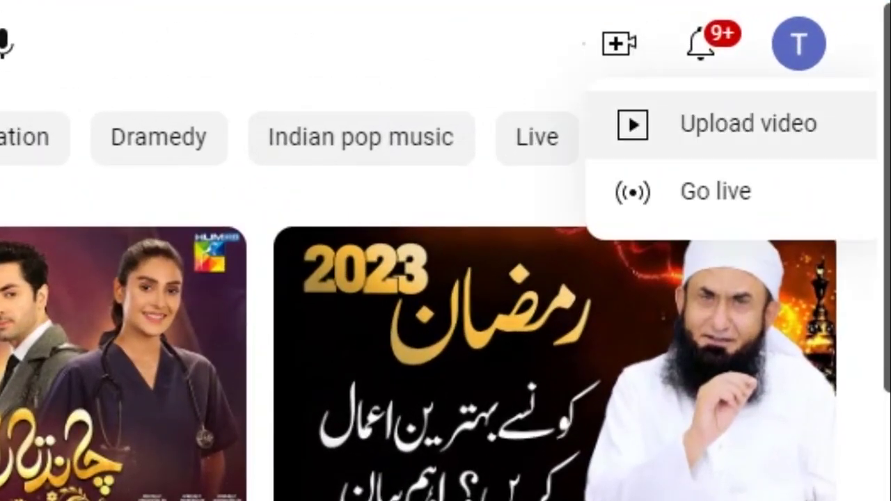
left_click(748, 123)
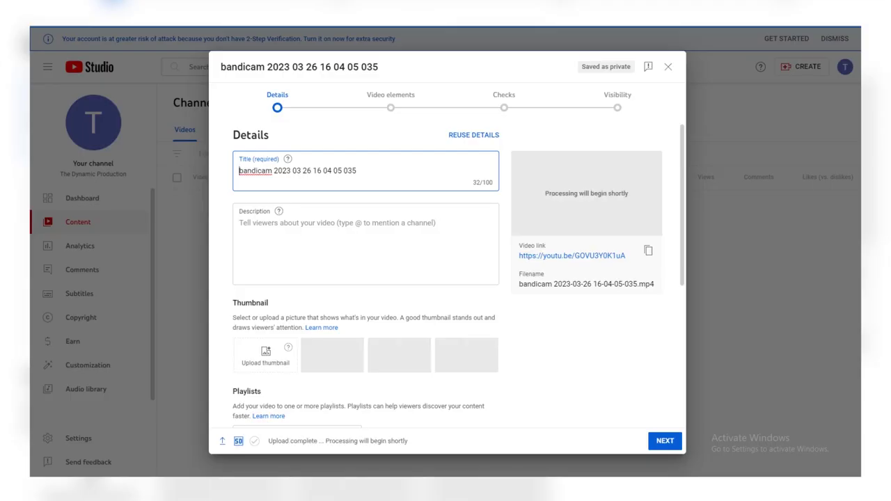
key("ctrl+a")
type("10 FUN FACTS ABOUT DOGS YOU PROBABLY DIDN'T KNOW")
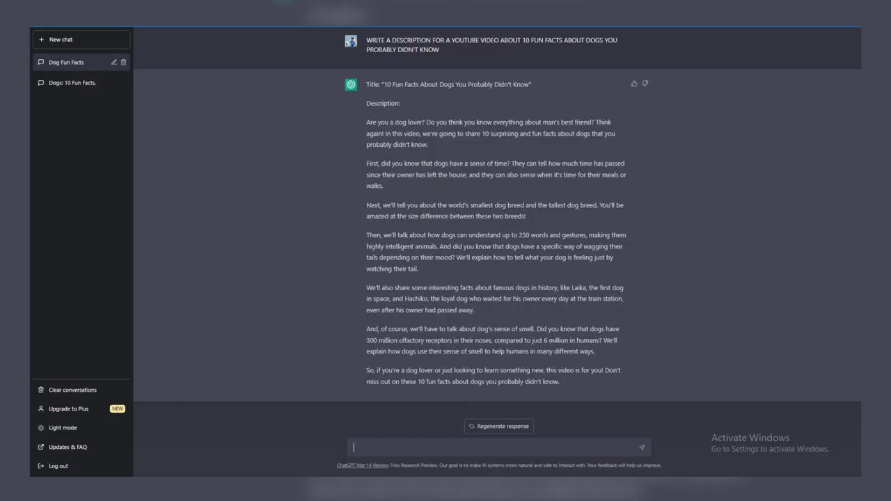
Step: Copy the body of ChatGPT's description and paste it into the Description field
scroll(498, 229, "up", 1)
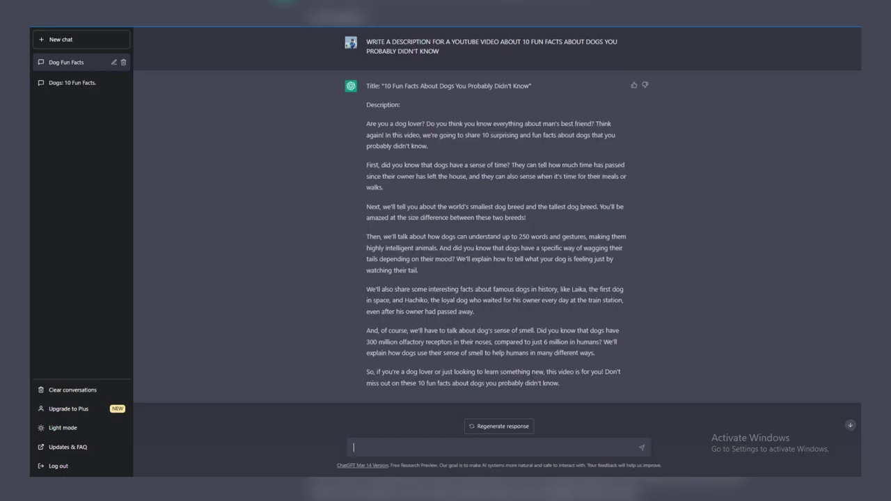
left_click_drag(376, 104, 529, 487)
left_click_drag(367, 85, 367, 123)
key("ctrl+c")
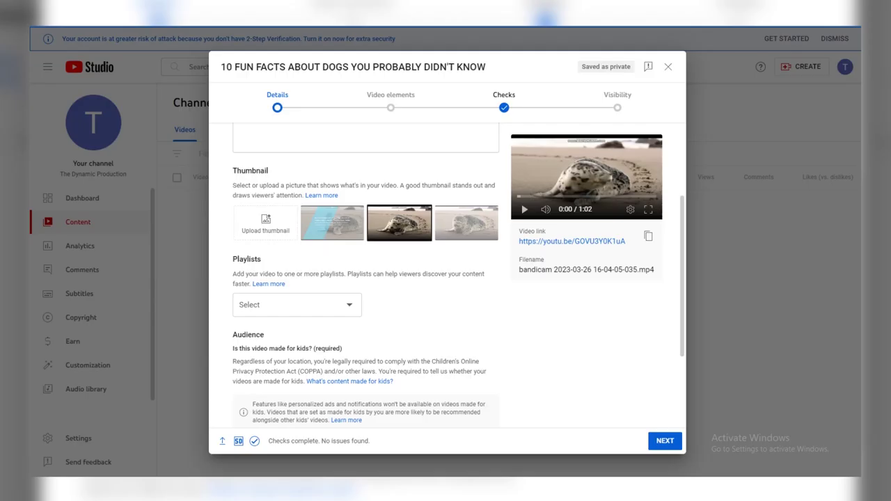
scroll(446, 279, "up", 2)
key("ctrl+v")
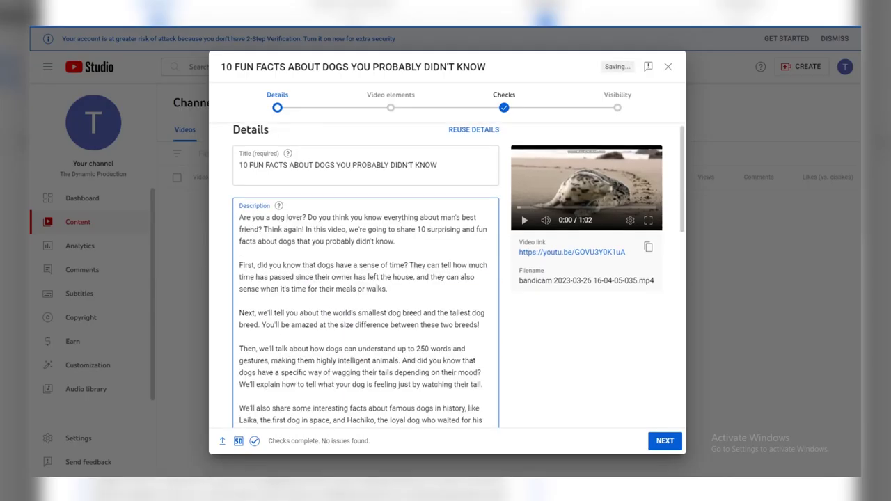
Step: Compare the auto-generated thumbnails and select the first one with the blue text banner
scroll(365, 278, "down", 3)
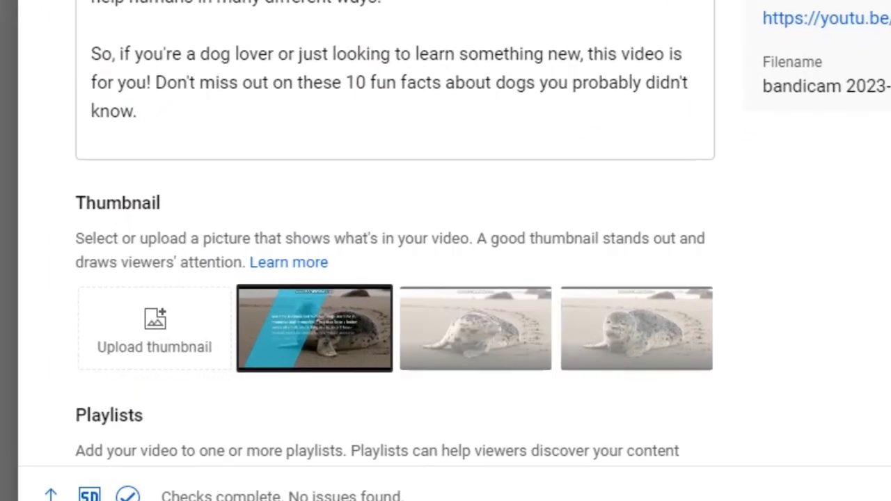
left_click(476, 328)
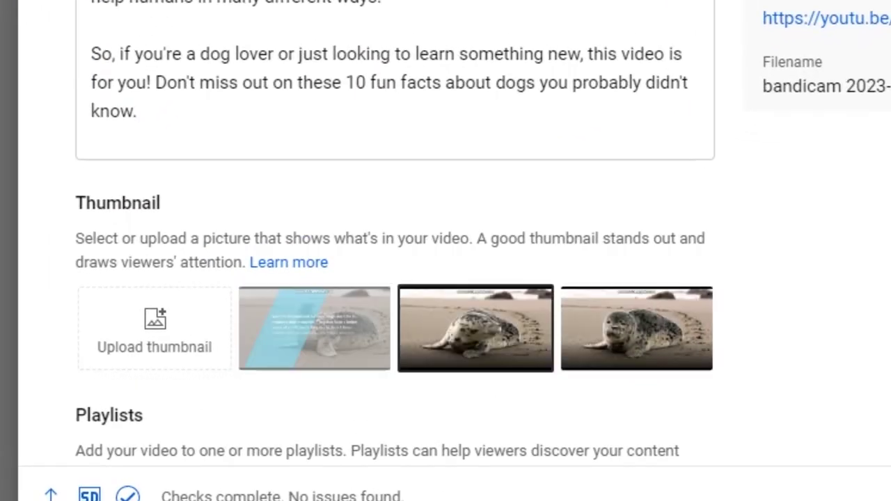
left_click(636, 328)
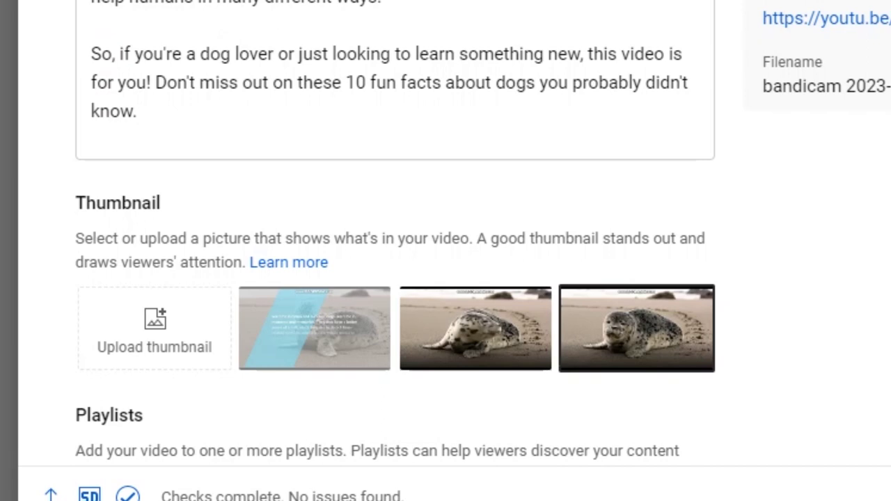
left_click(475, 328)
left_click(315, 328)
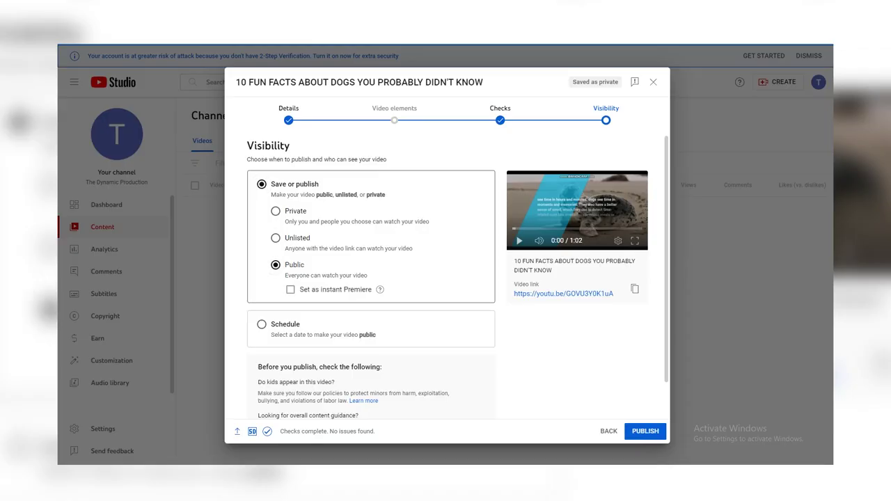
Step: Set the dog-facts video to Private, then schedule it to publish Mar 27, 2023, 12:00 AM
left_click(275, 211)
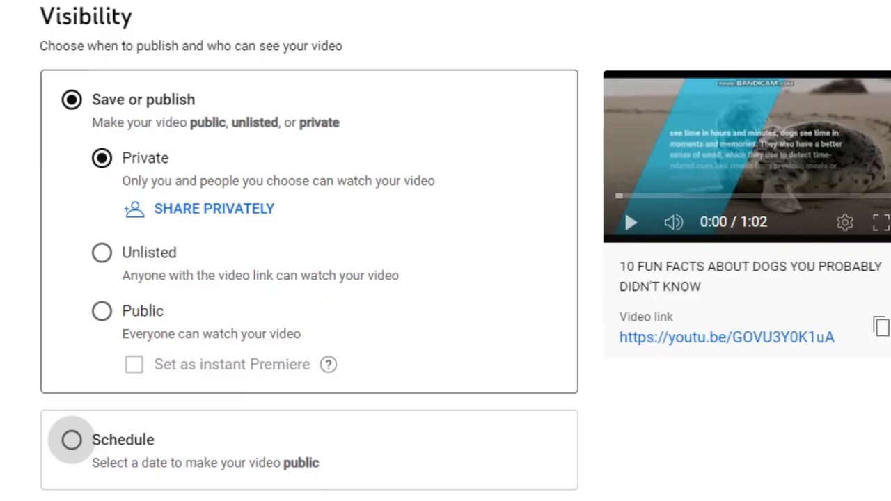
left_click(261, 325)
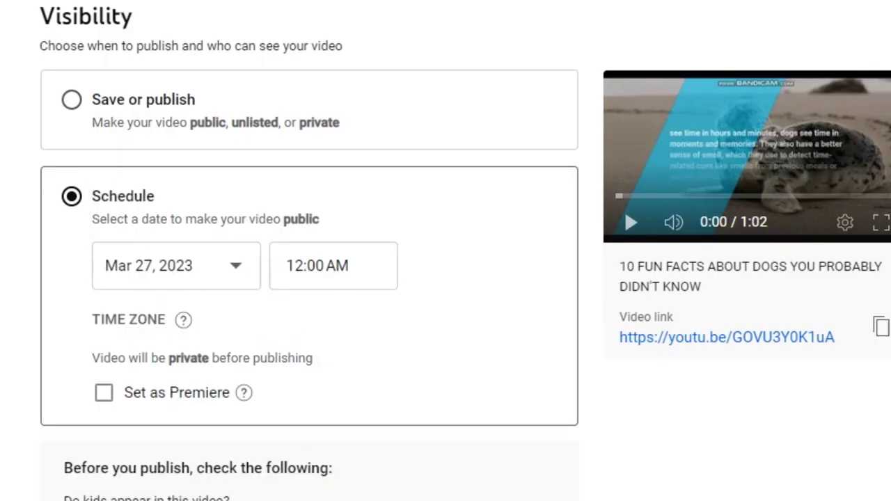